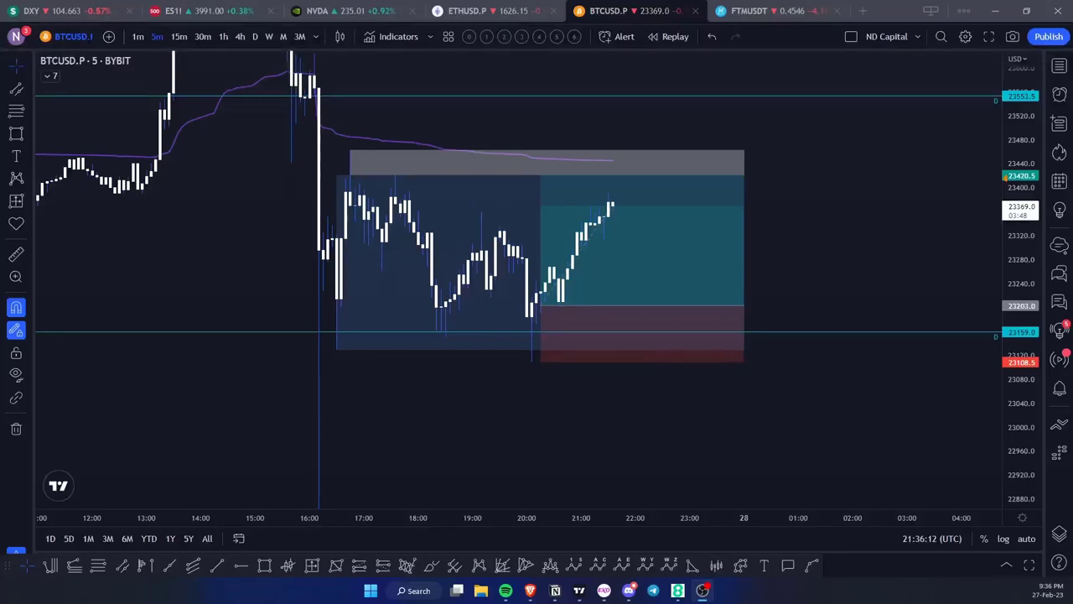
Switch to Discord and review the BTC trade-entry post in the bitcoin channel, comparing its two attached chart screenshots.
drag(564, 603, 582, 3)
scroll(553, 328, up, 1)
scroll(553, 334, up, 5)
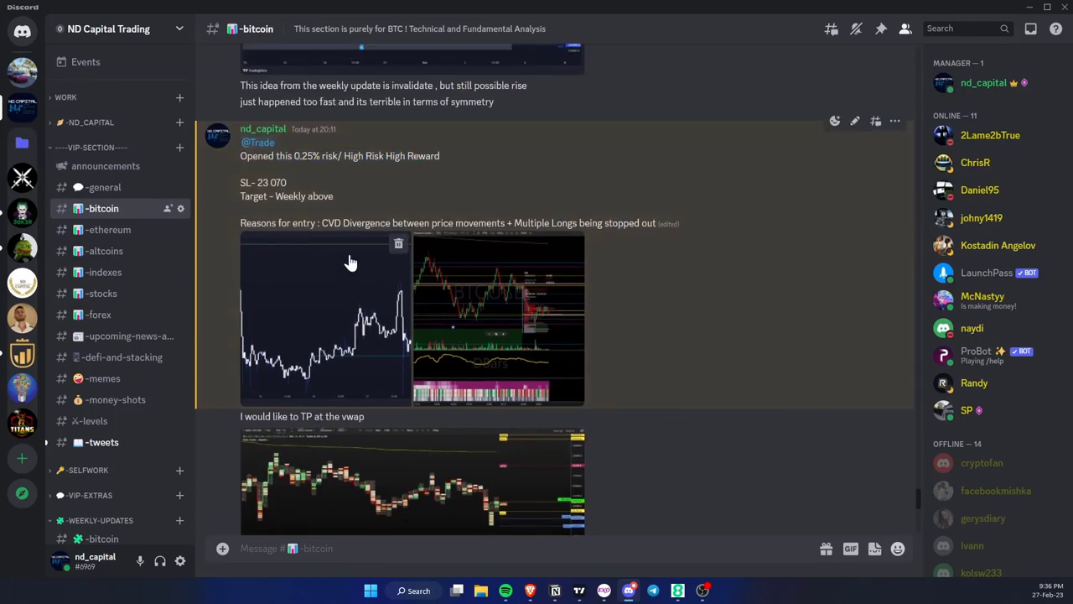
click(289, 276)
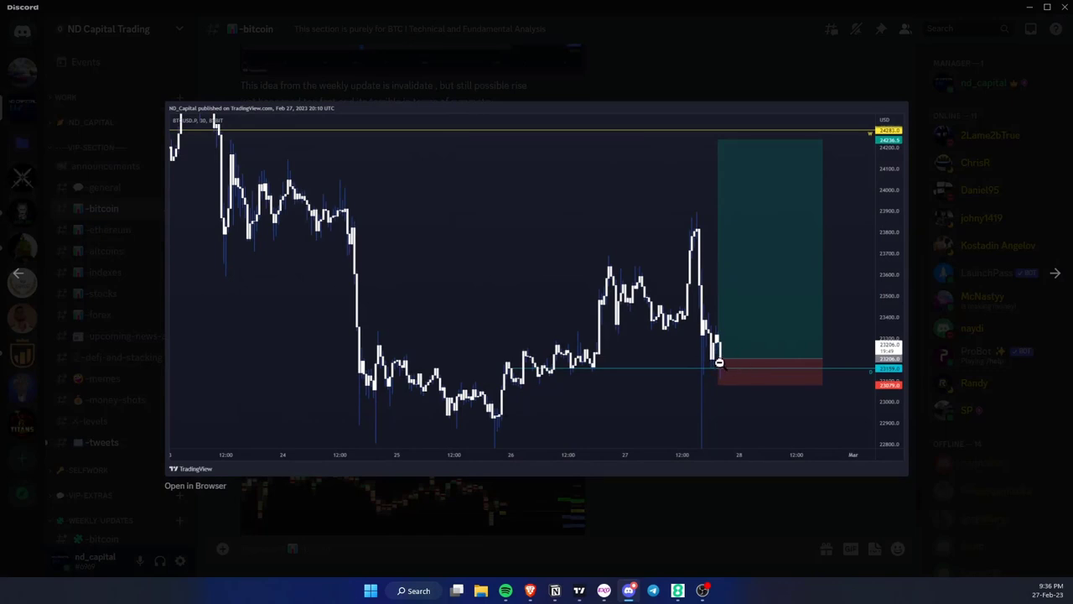
key(Right)
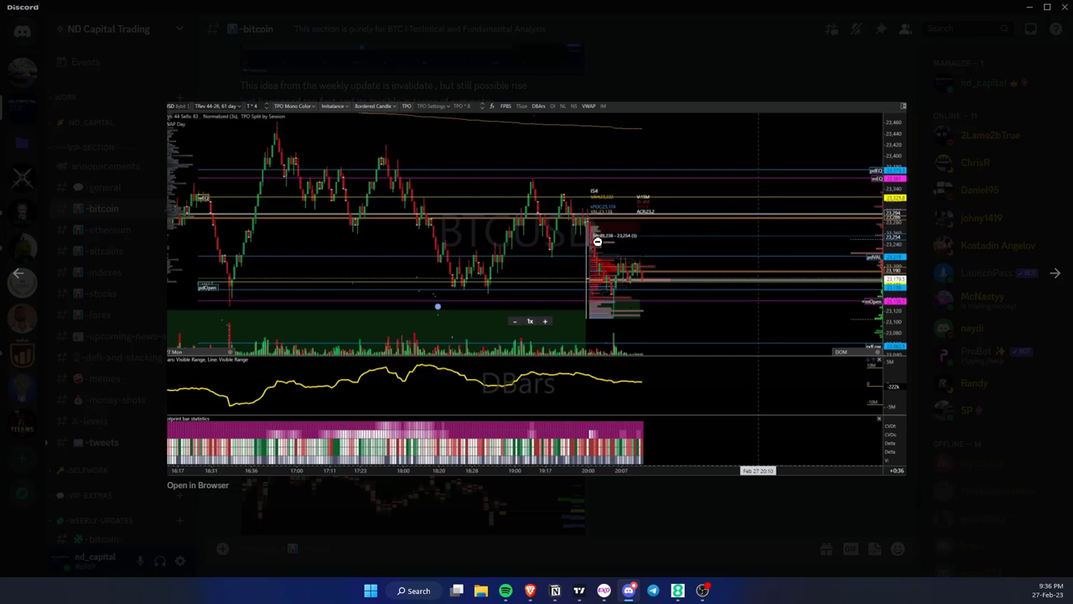
key(Left)
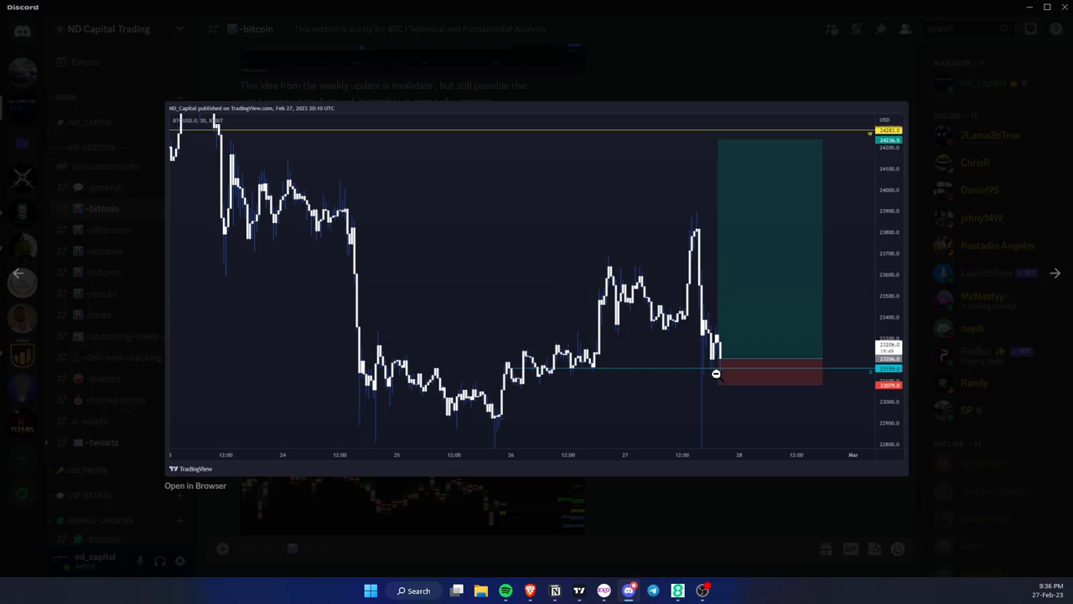
Switch to TradingView and examine the price action around the long position's entry and stop on the BTCUSD.P 5-minute chart.
click(578, 591)
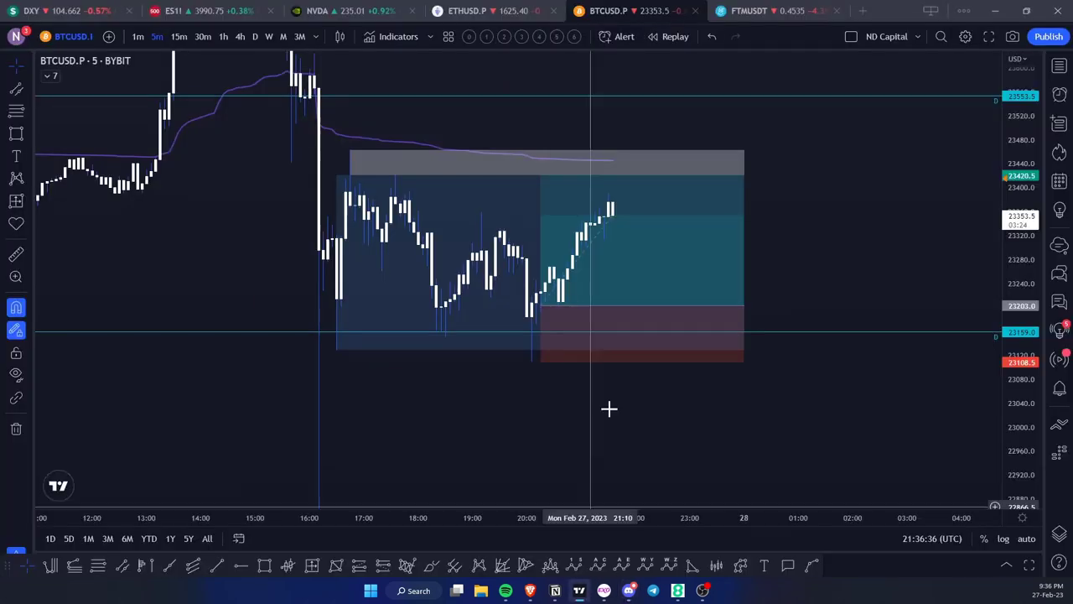
drag(1017, 453, 1010, 227)
drag(818, 266, 936, 164)
scroll(755, 252, up, 2)
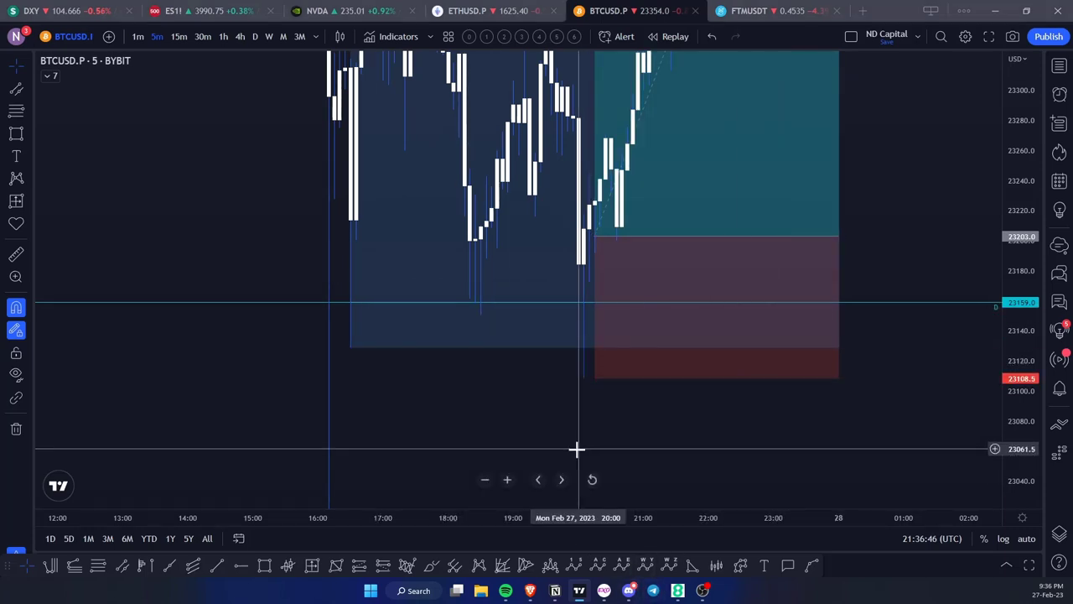
Return to Discord and inspect the order-flow screenshot attached to the trade-entry post.
key(alt+Tab)
key(Right)
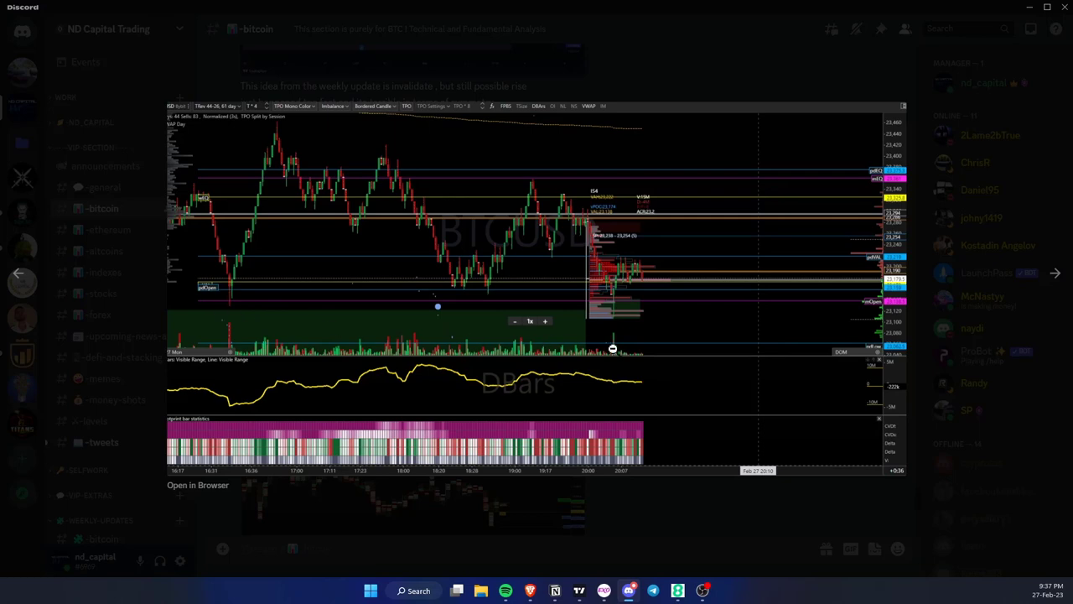
click(641, 513)
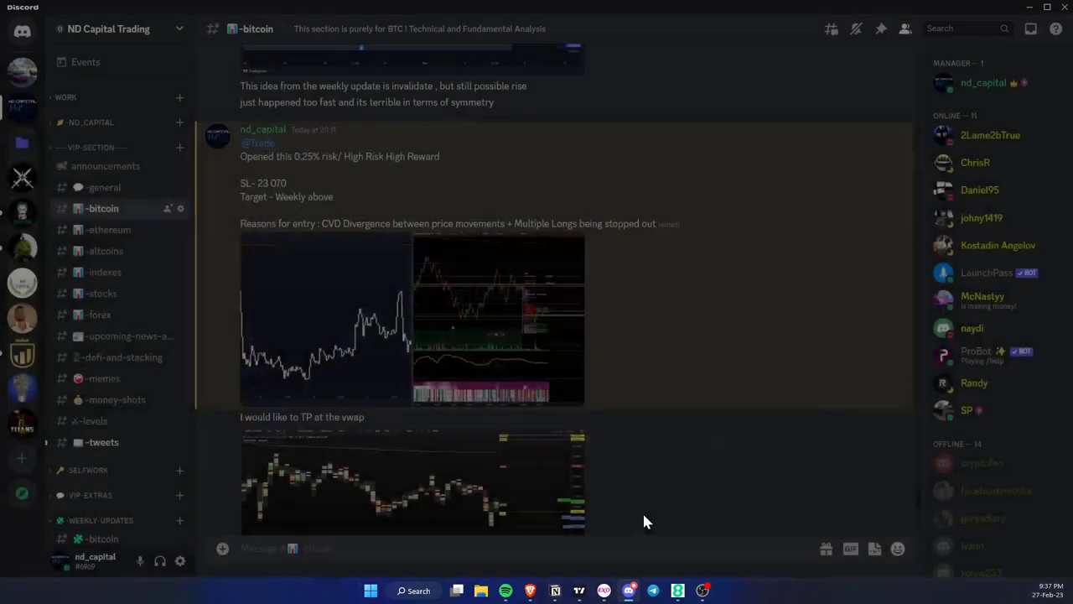
click(534, 355)
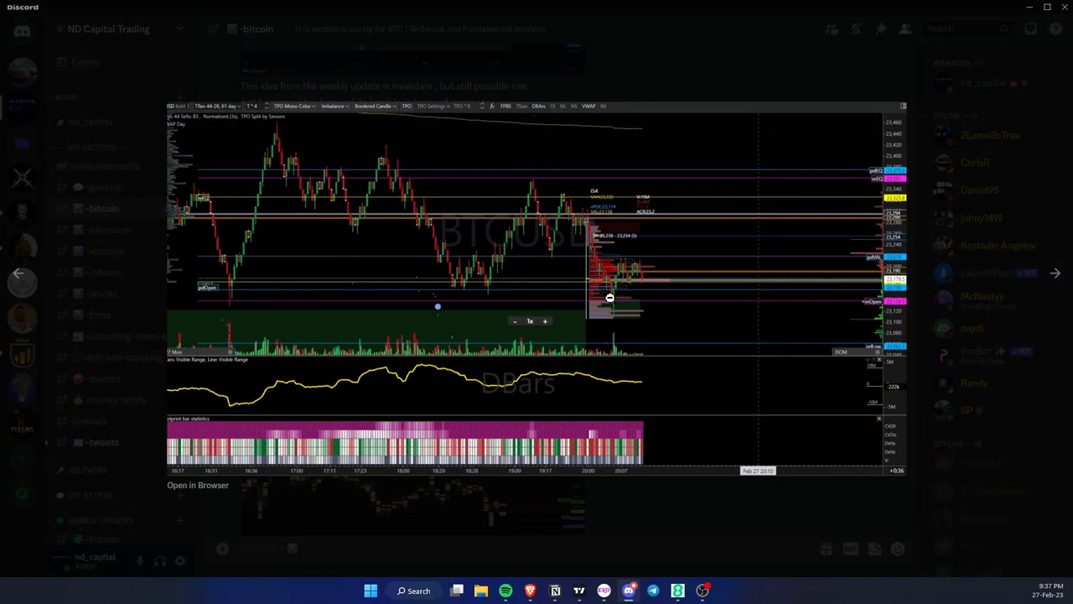
click(690, 502)
Review the heavy negative delta screenshot and the take-profit update further down the Discord channel.
scroll(636, 308, down, 3)
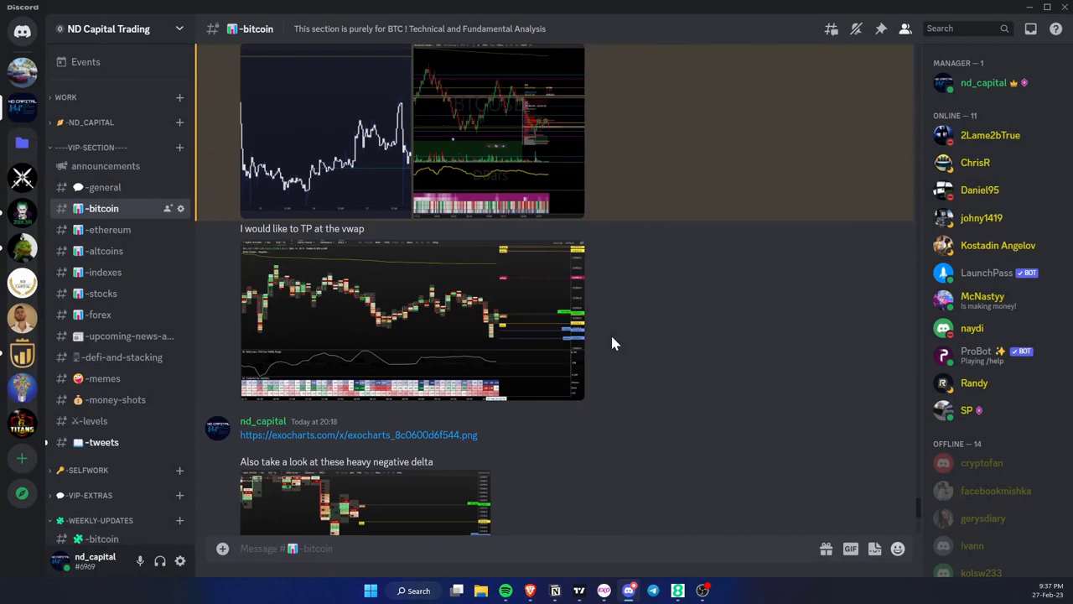
scroll(611, 338, down, 3)
click(401, 347)
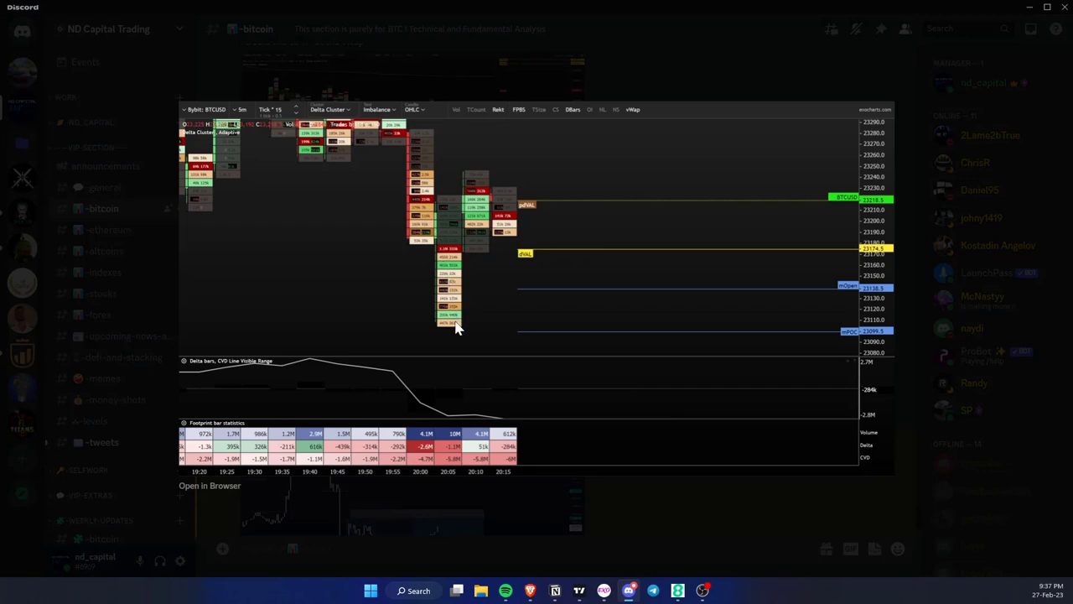
click(586, 537)
scroll(621, 298, down, 2)
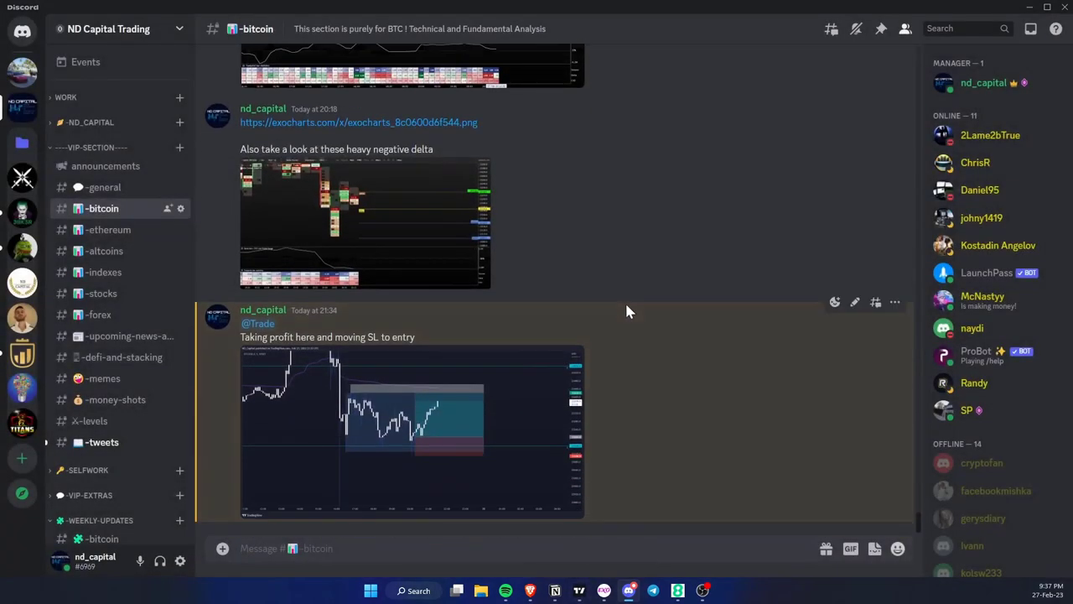
Switch to TradingView and examine the whole range with the long position and the grey zone above it.
click(585, 587)
scroll(582, 332, up, 2)
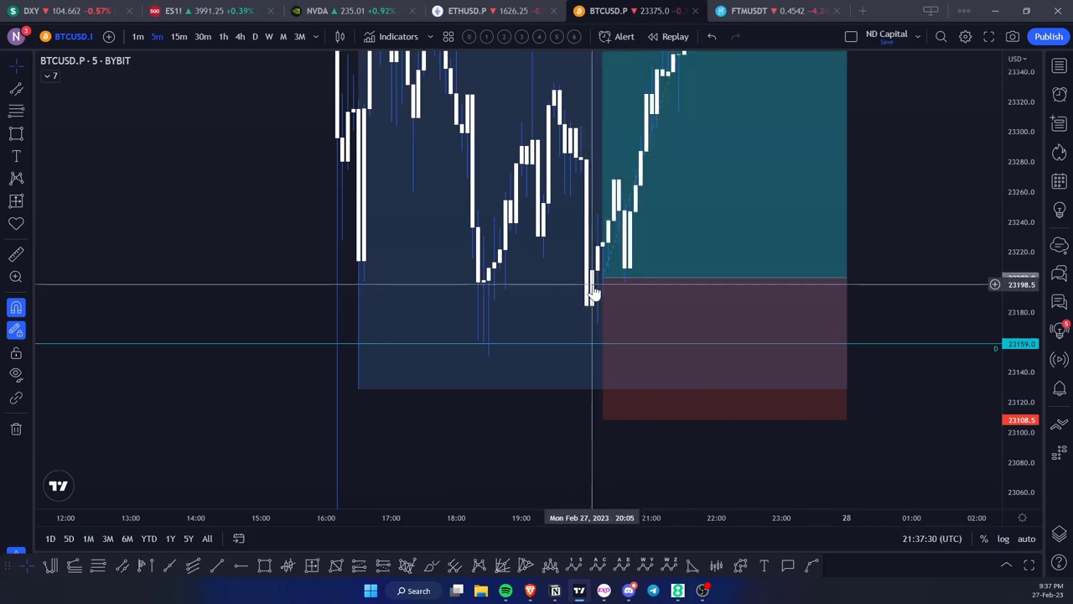
drag(938, 188, 918, 271)
drag(1010, 232, 1011, 368)
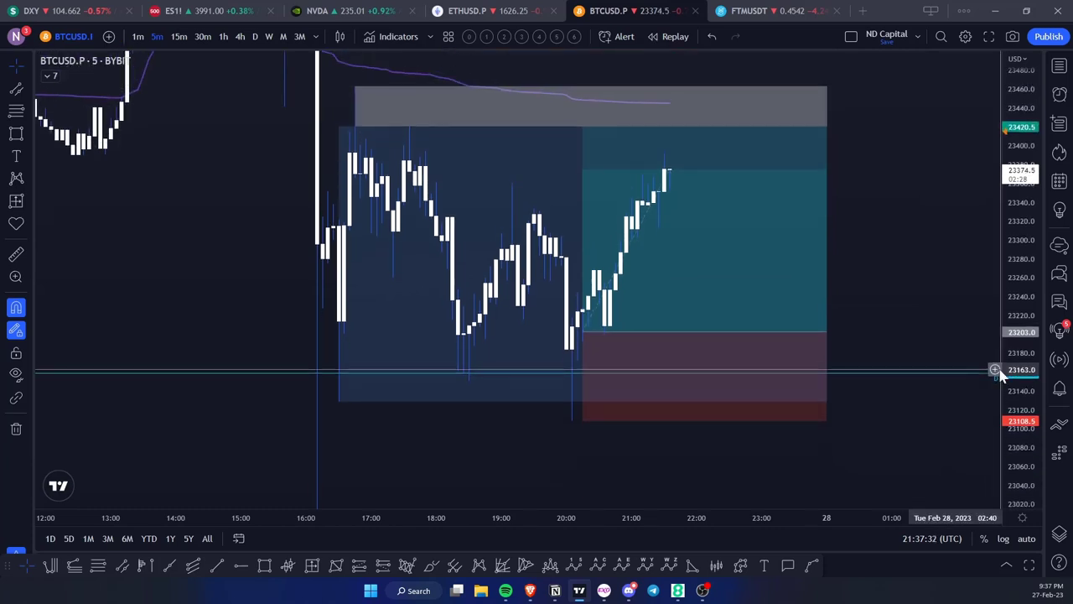
drag(900, 254, 897, 280)
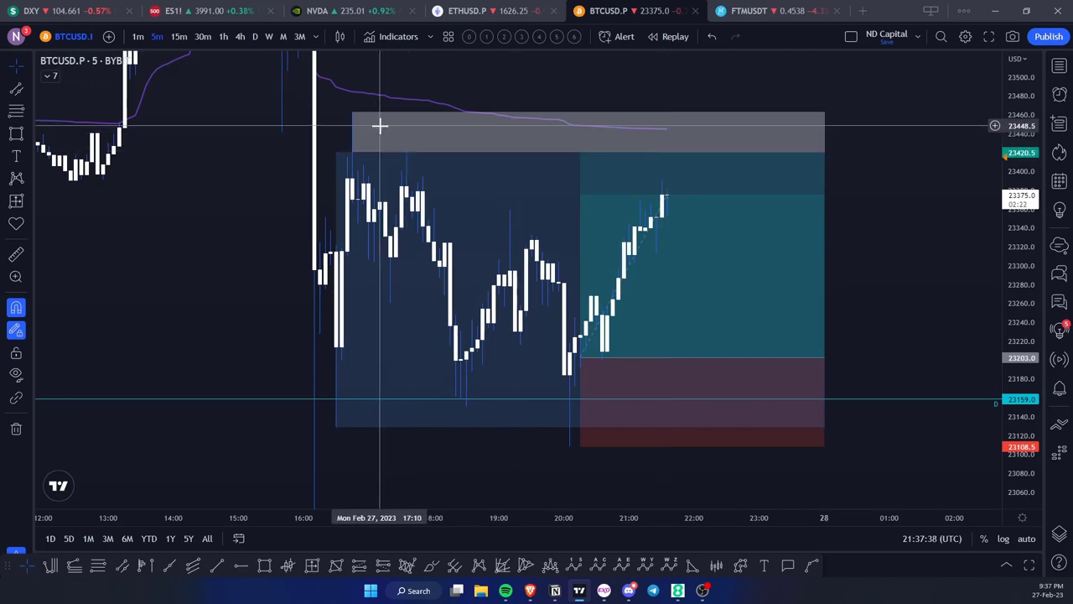
Check the VWAP above price on the Exocharts browser footprint chart and compare it with the target area in TradingView.
mouse_move(530, 590)
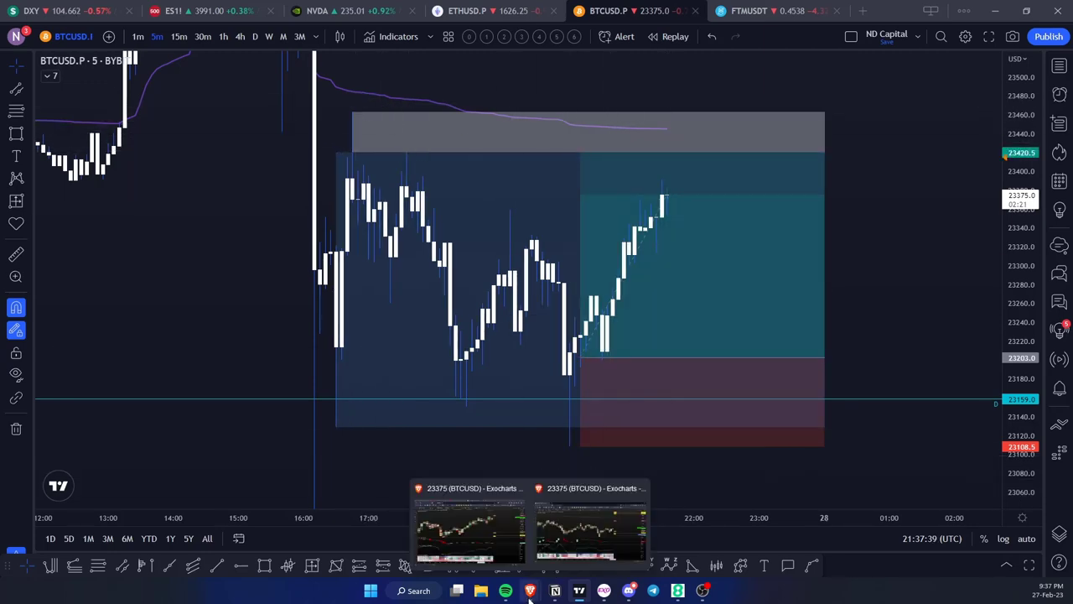
click(590, 547)
drag(850, 227, 551, 255)
scroll(700, 237, up, 2)
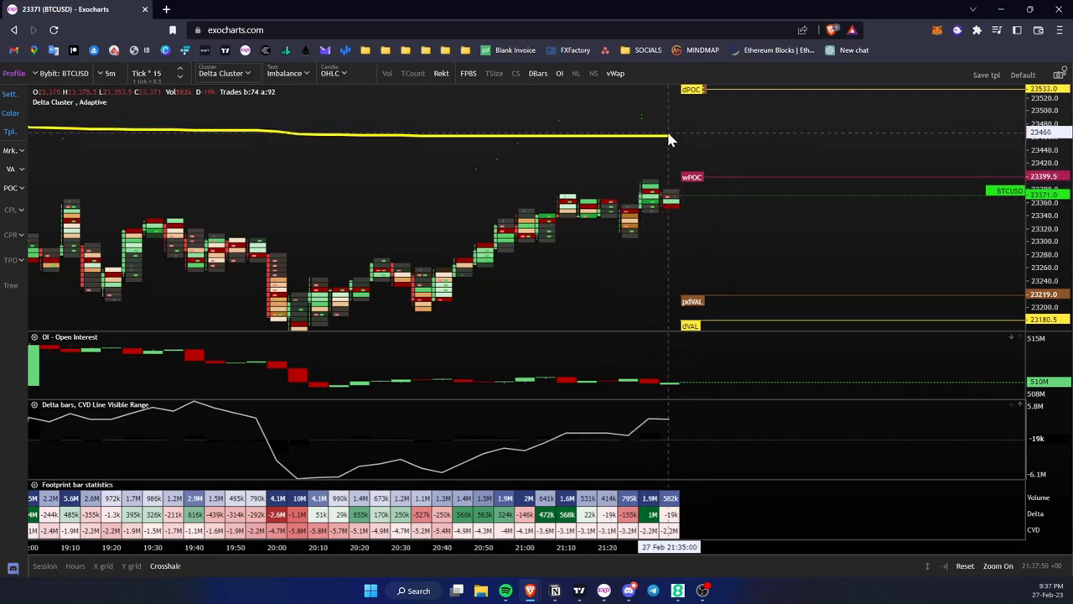
click(578, 588)
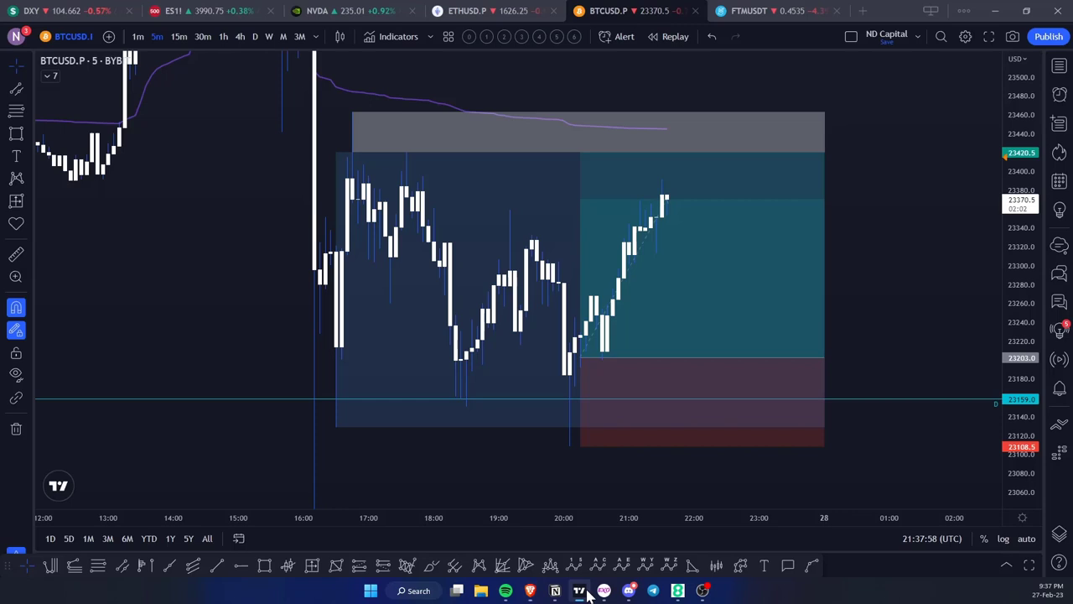
scroll(905, 325, up, 1)
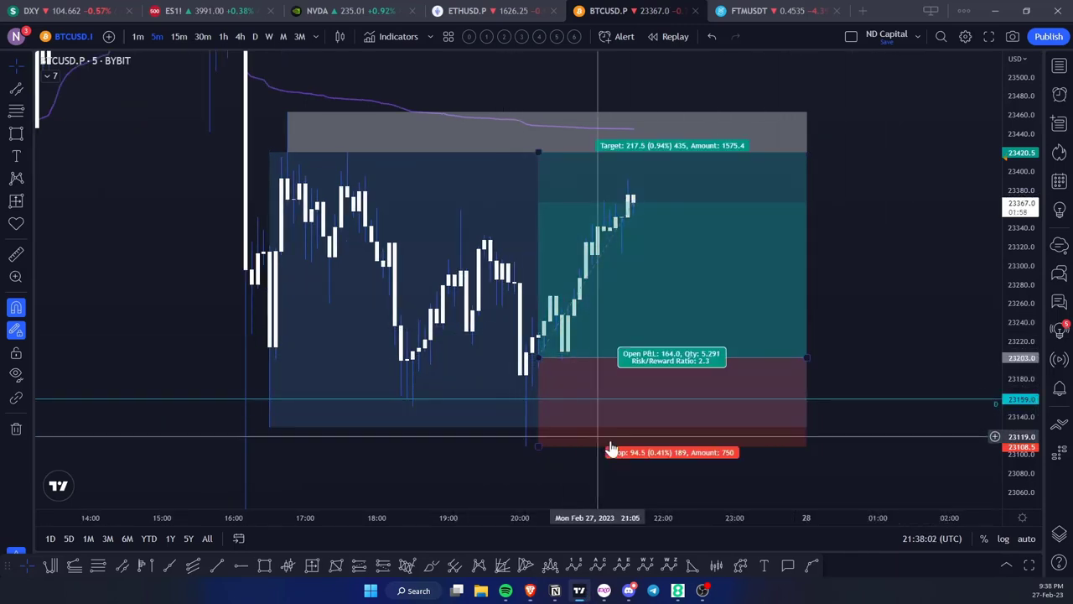
Open the Exocharts desktop TR chart and examine the session low around 20:06 together with the delta line.
click(607, 592)
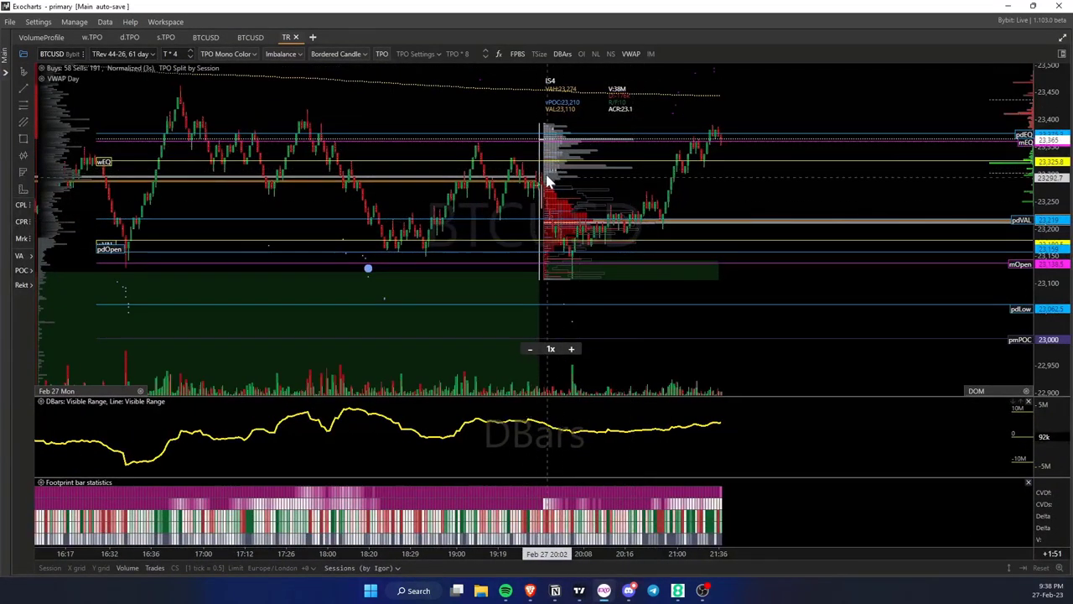
drag(196, 244, 473, 243)
drag(803, 255, 654, 314)
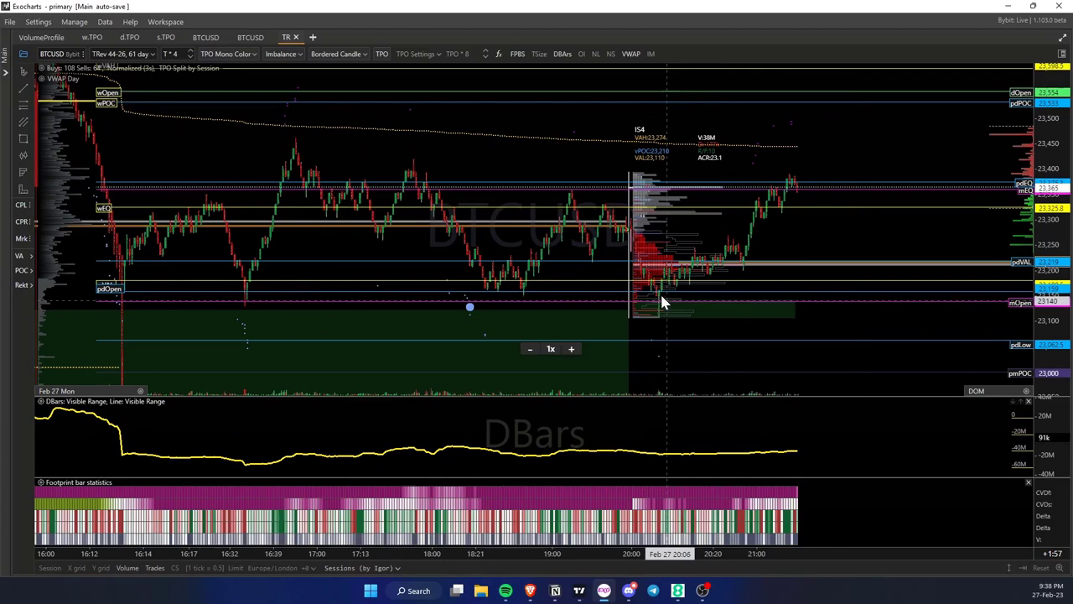
scroll(850, 264, up, 2)
drag(848, 261, 598, 280)
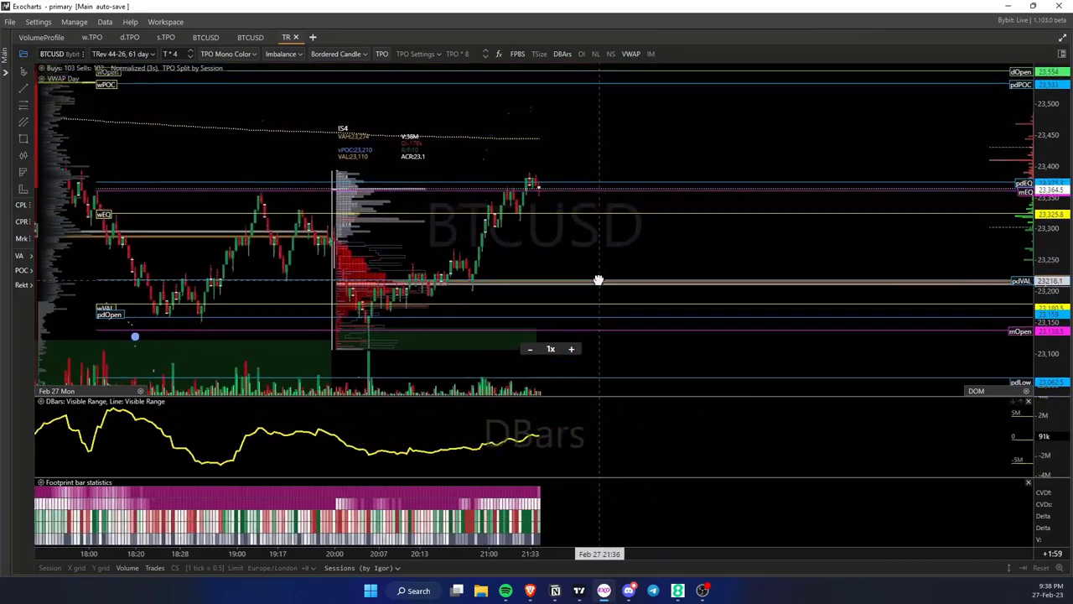
scroll(506, 303, up, 1)
scroll(507, 304, up, 2)
drag(491, 298, 553, 237)
scroll(365, 266, up, 4)
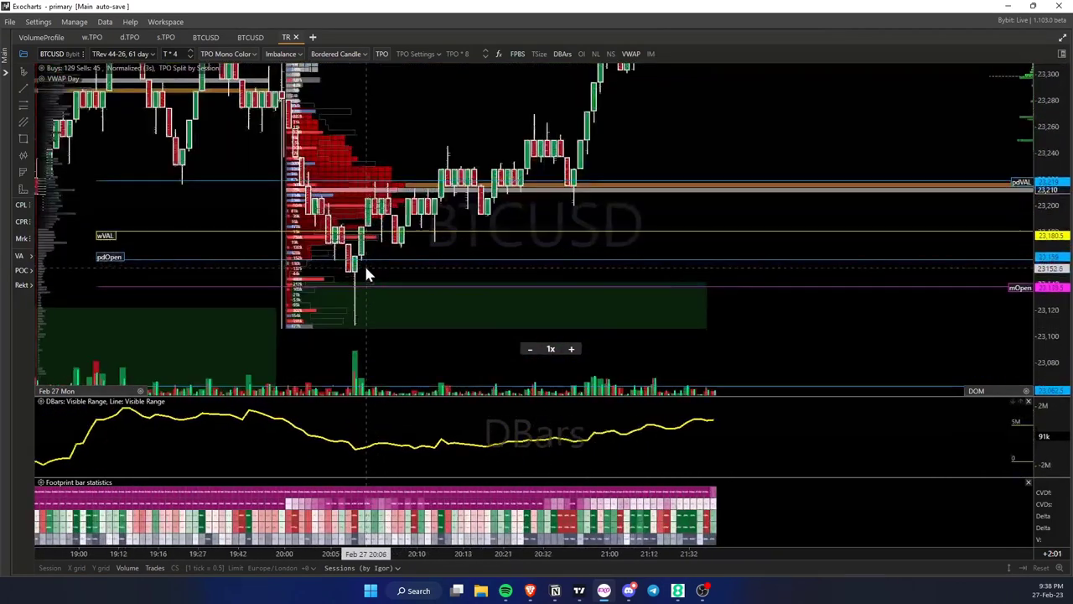
drag(531, 282, 426, 286)
scroll(453, 285, down, 6)
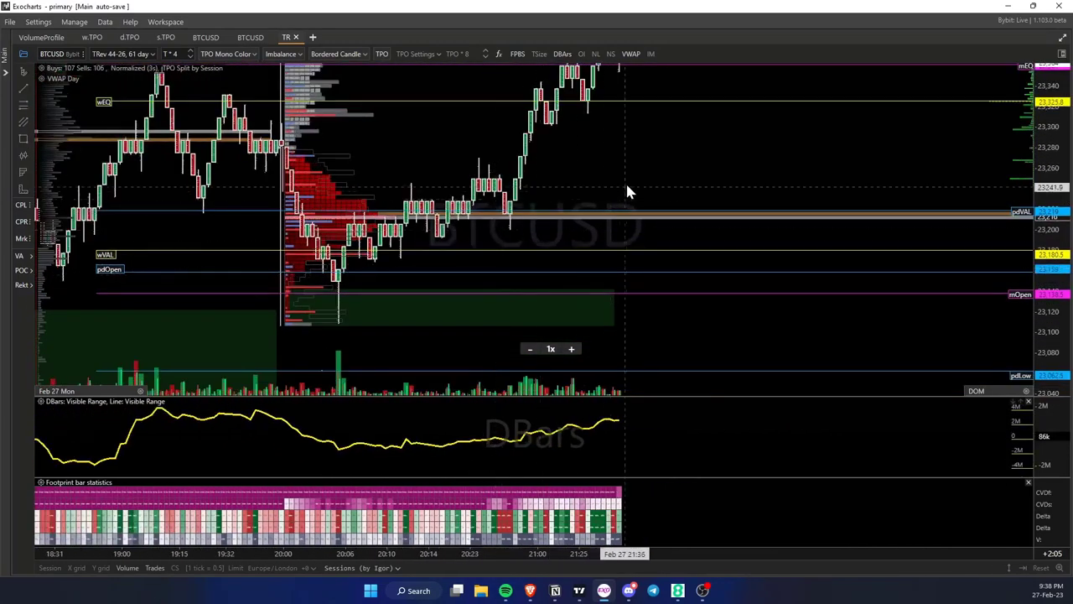
Leave the desktop TR chart and examine the BTCUSD 5-minute footprint, open interest and delta in the Exocharts browser window.
click(1008, 6)
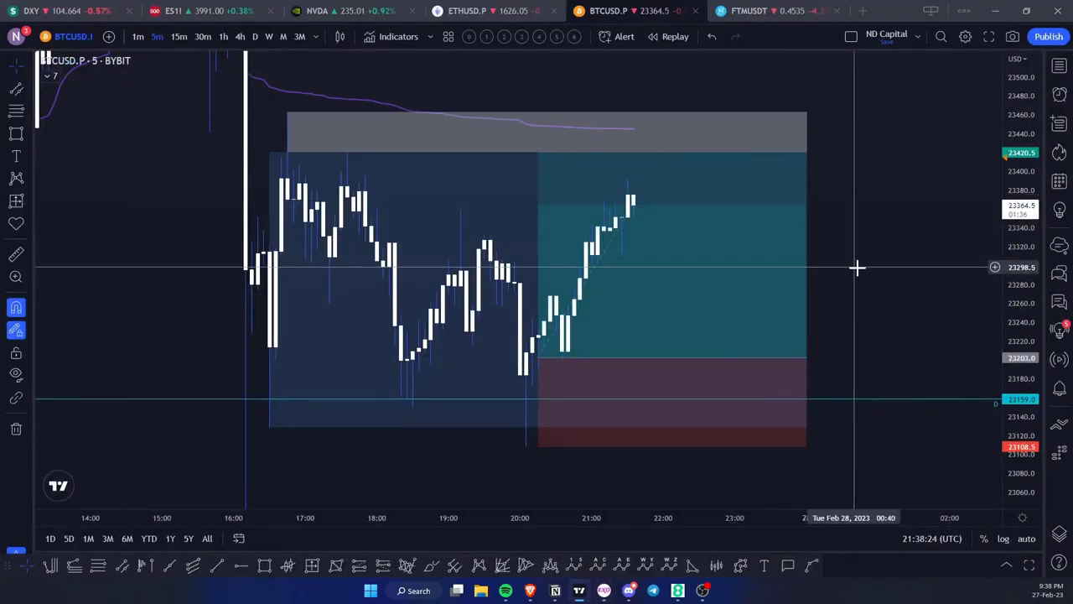
mouse_move(530, 590)
click(574, 562)
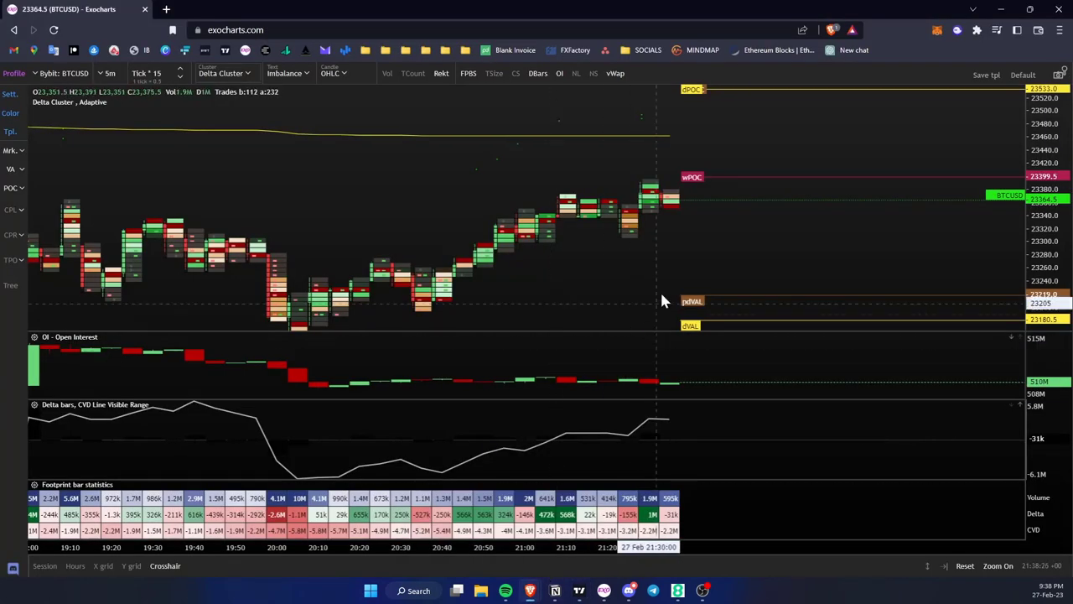
drag(356, 303, 516, 174)
drag(368, 283, 412, 237)
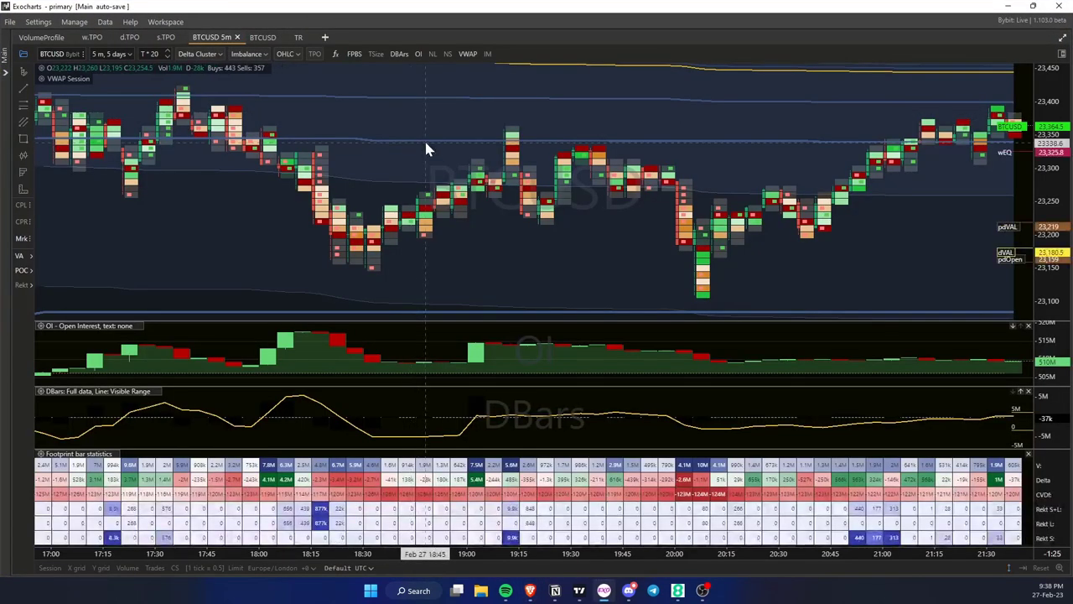
Examine the 20:05 footprint candle and its bar statistics on the Exocharts desktop BTCUSD 5m chart.
drag(767, 231, 600, 199)
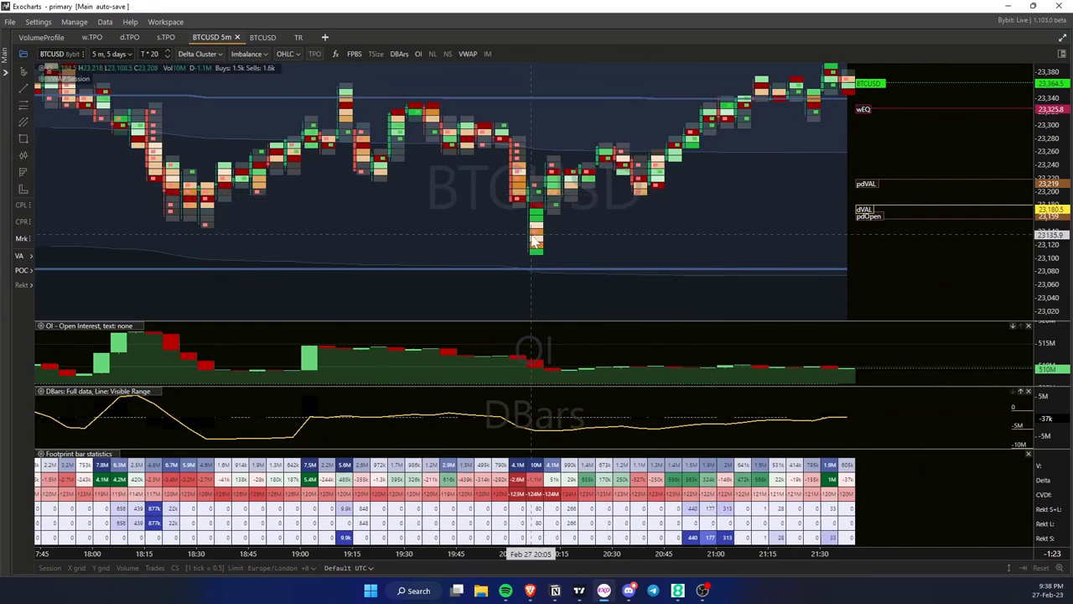
scroll(537, 242, up, 2)
scroll(536, 242, up, 3)
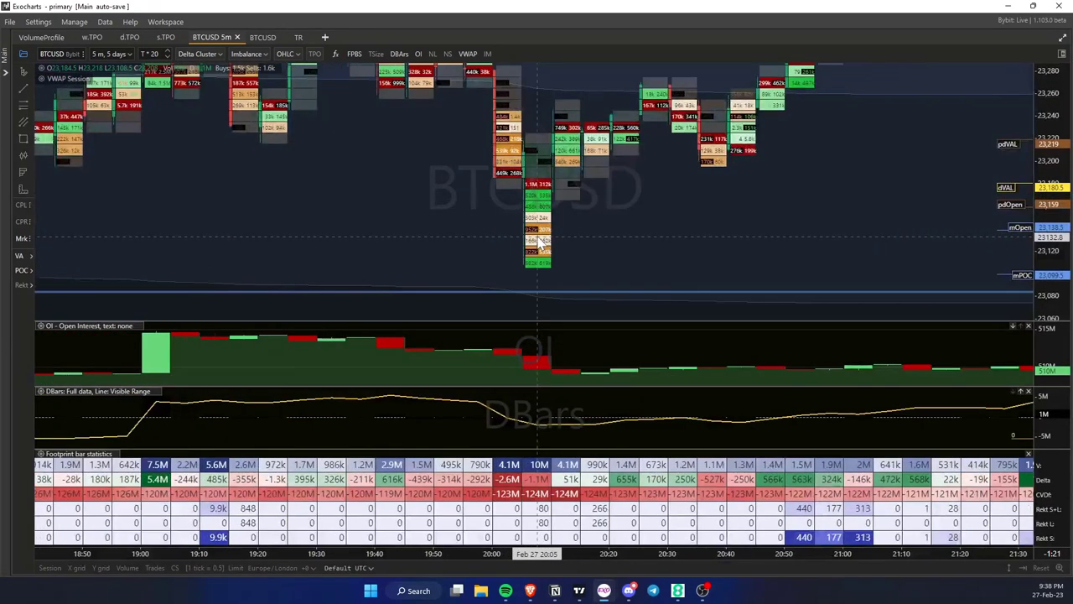
drag(576, 229, 358, 313)
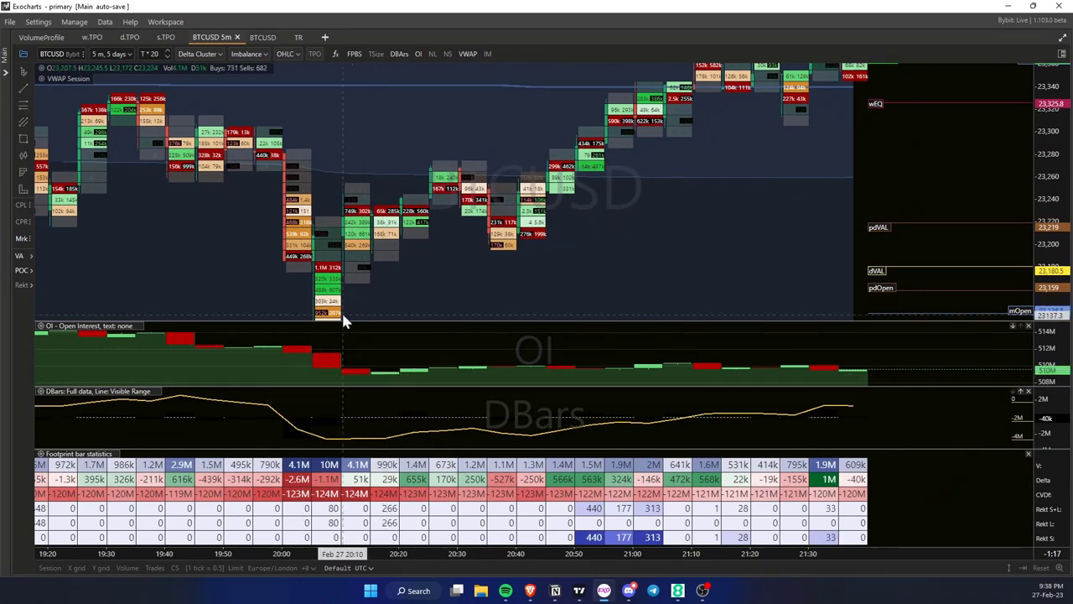
Return to TradingView and delete the blue range rectangle overlapping the long position.
click(602, 592)
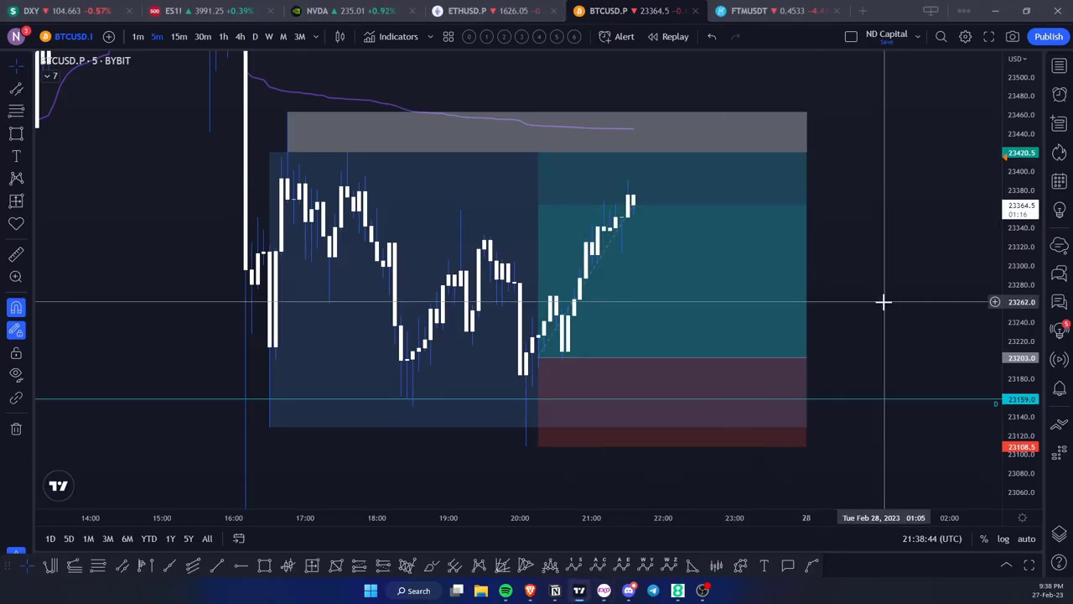
scroll(981, 227, down, 5)
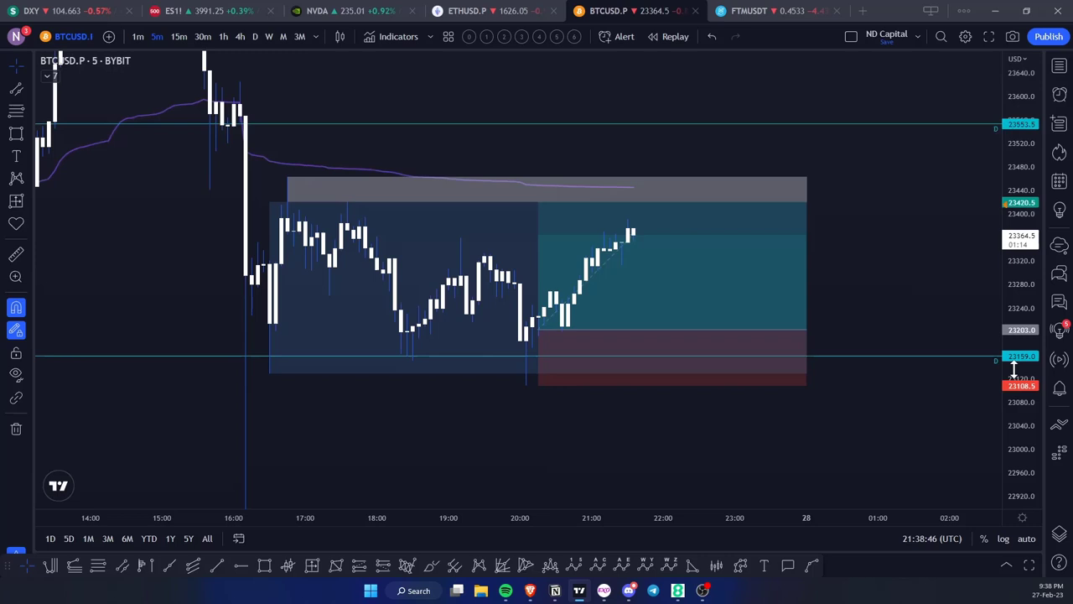
drag(931, 217, 784, 355)
drag(1015, 283, 1015, 458)
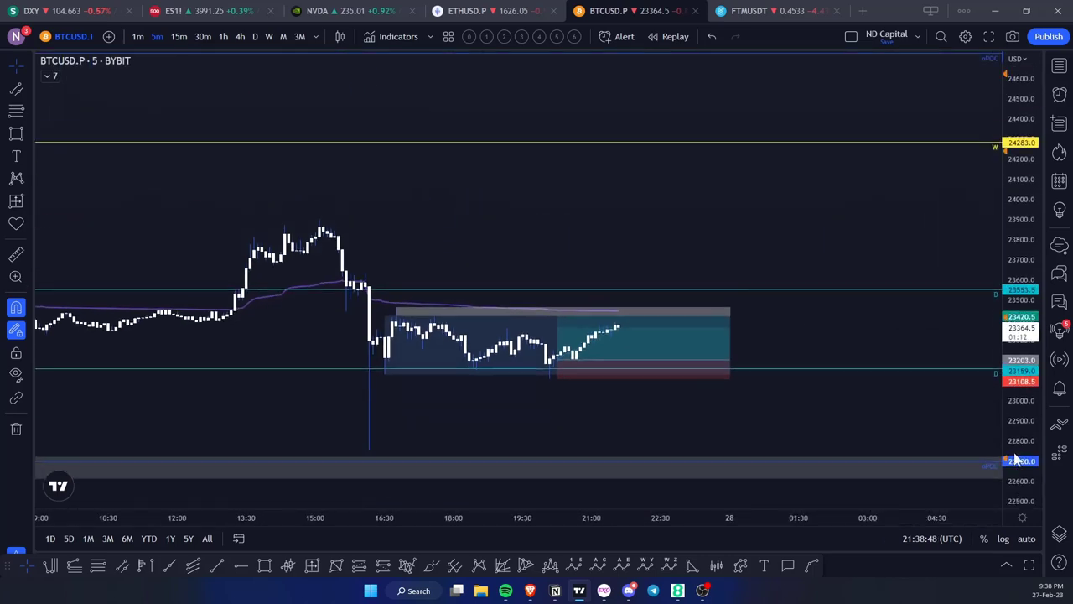
drag(558, 321, 634, 139)
key(ctrl+z)
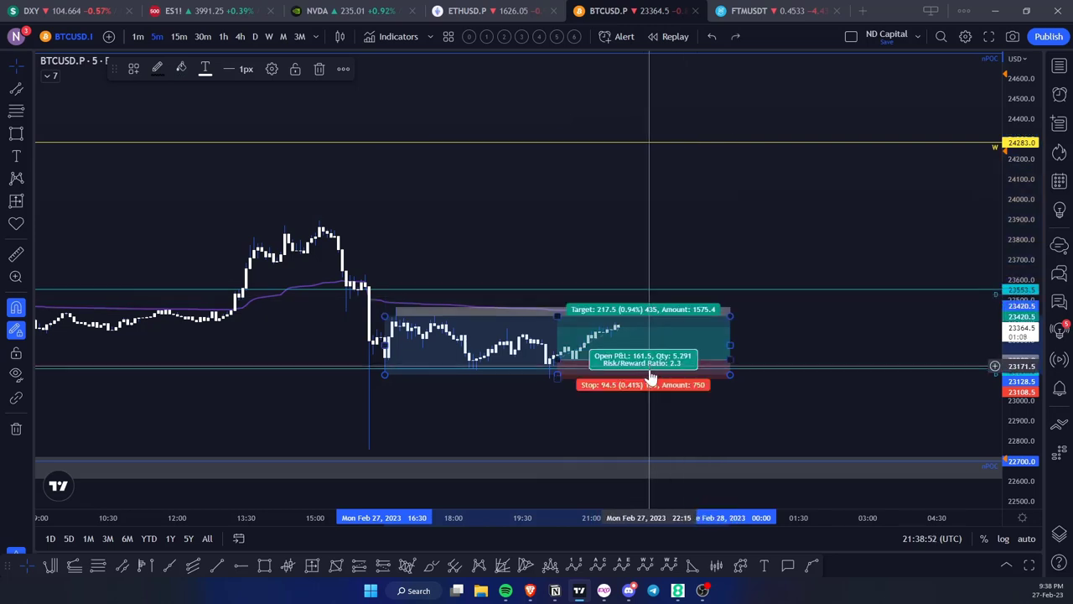
drag(558, 315, 564, 352)
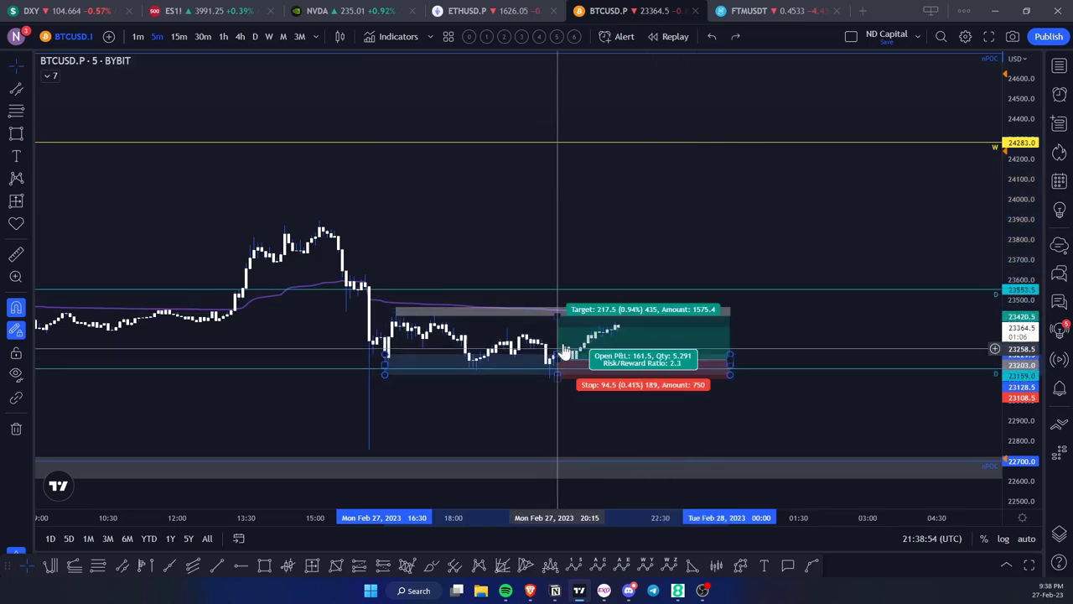
key(Delete)
Extend the long position's target to about 24266, near the weekly level, and raise its stop to 23202.5, just below entry.
drag(558, 315, 637, 147)
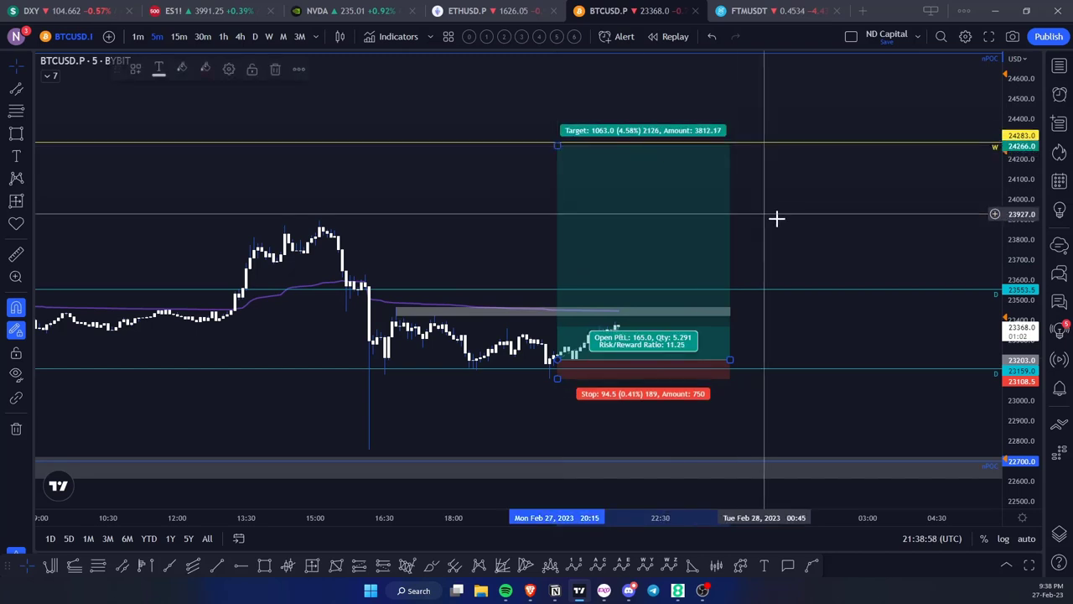
drag(1025, 327, 1026, 172)
drag(817, 436, 852, 350)
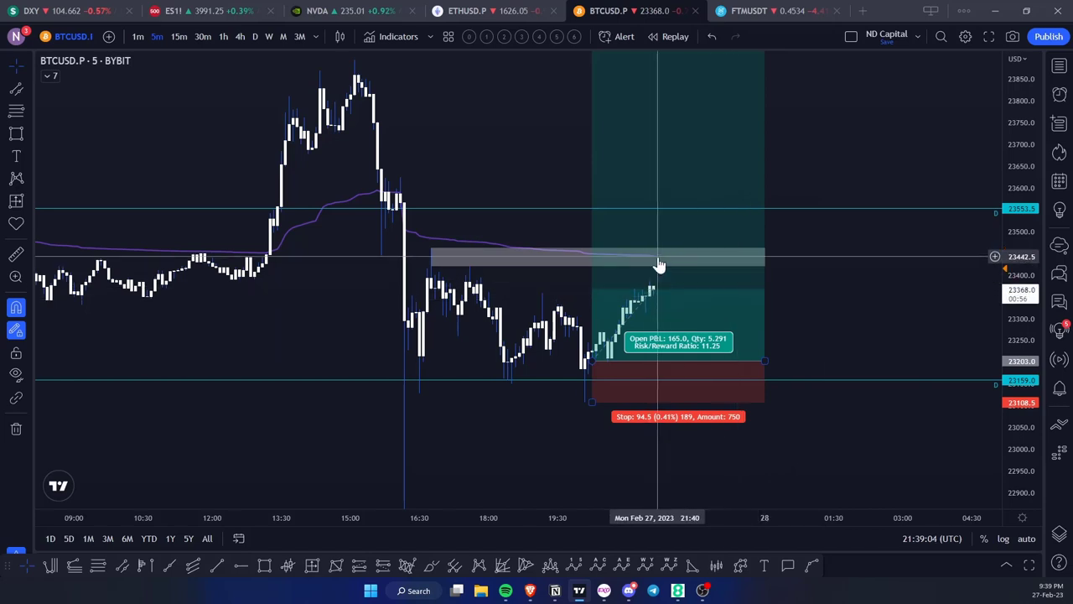
drag(830, 261, 828, 309)
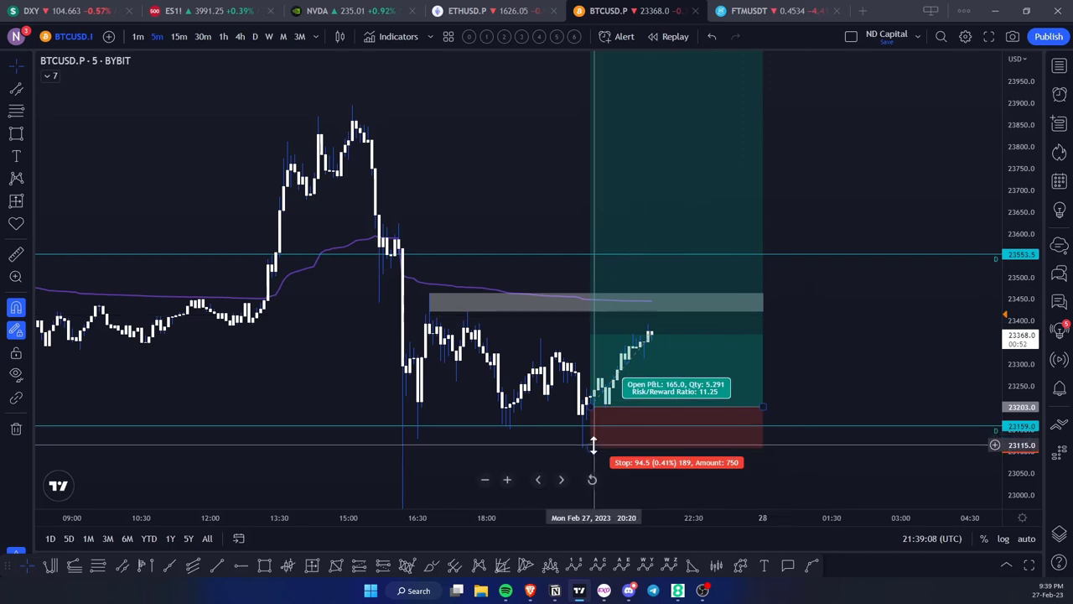
drag(591, 446, 591, 409)
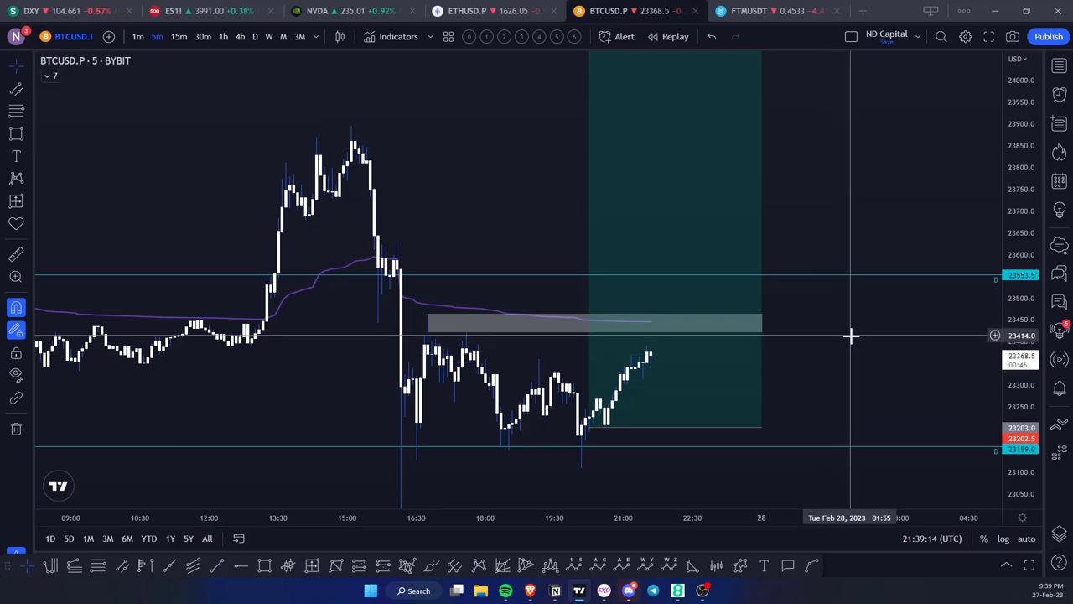
drag(852, 337, 740, 327)
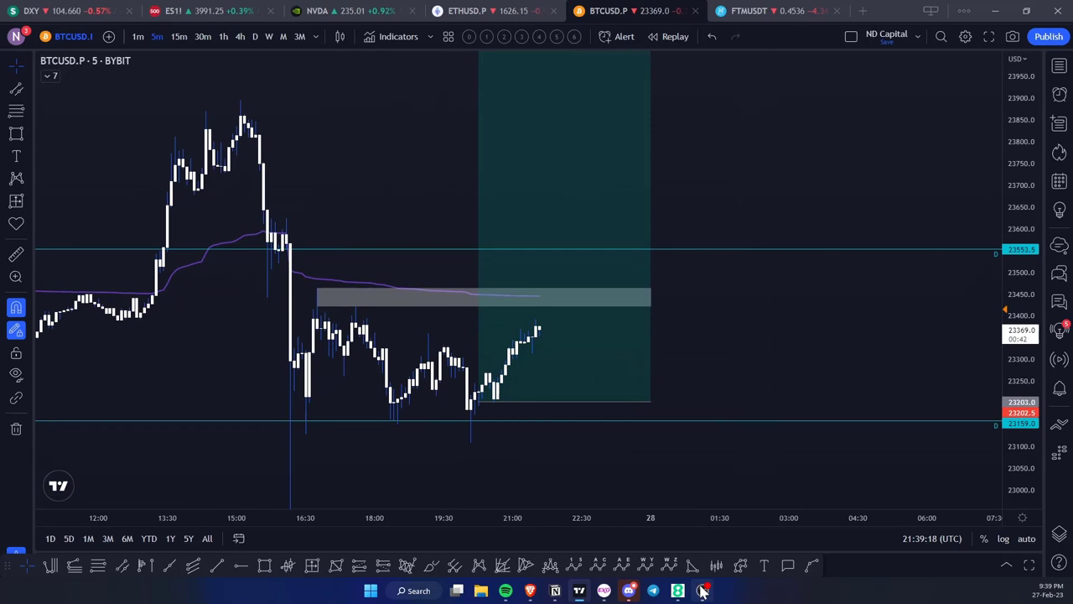